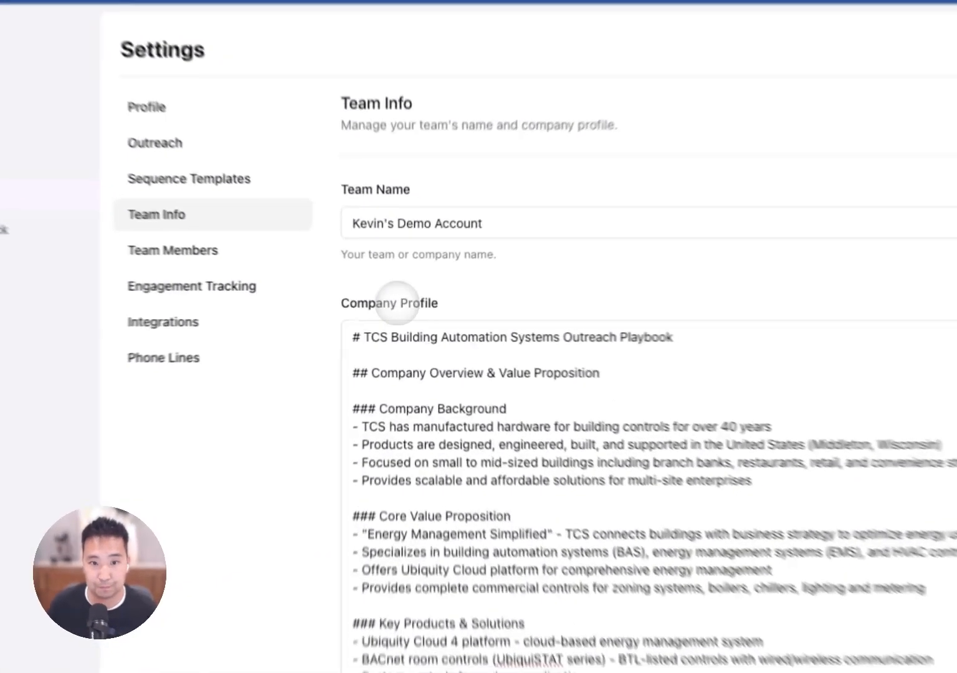
- Review the Company Profile playbook, covering its value proposition, key products, target markets, notable customers and customer benefits
{"action": "left_click", "coordinate": [400, 306]}
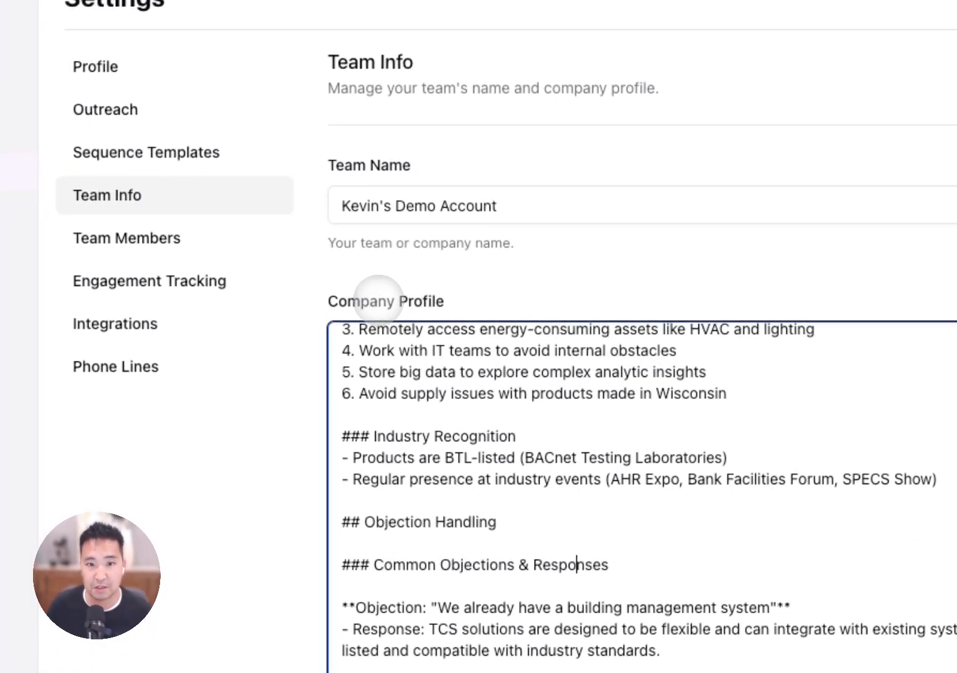
{"action": "scroll", "coordinate": [497, 381], "scroll_direction": "up", "scroll_amount": 10}
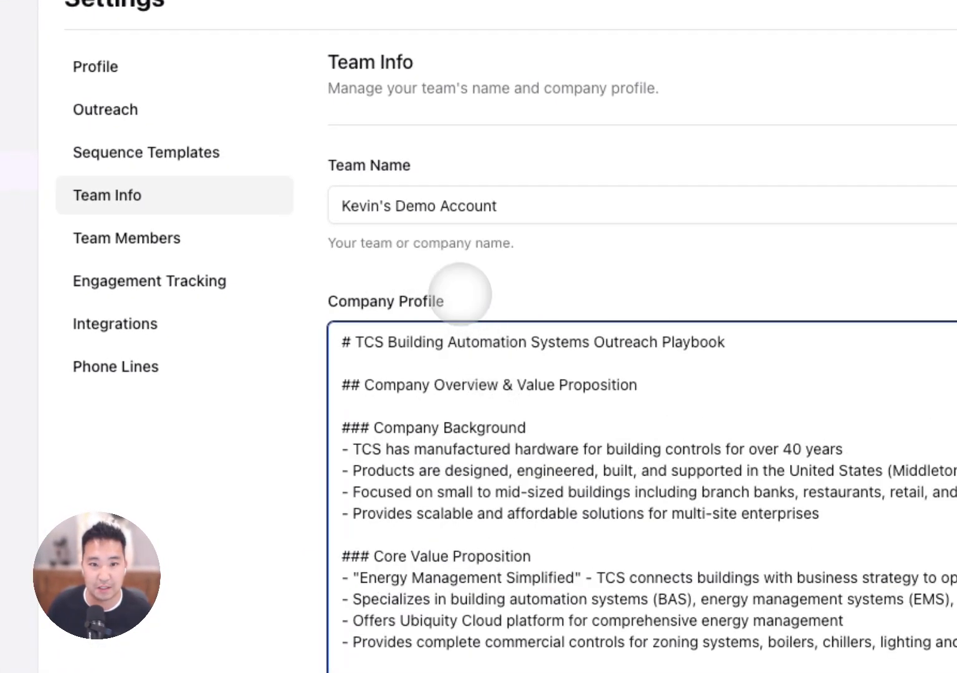
{"action": "left_click", "coordinate": [457, 297]}
{"action": "left_click", "coordinate": [571, 356]}
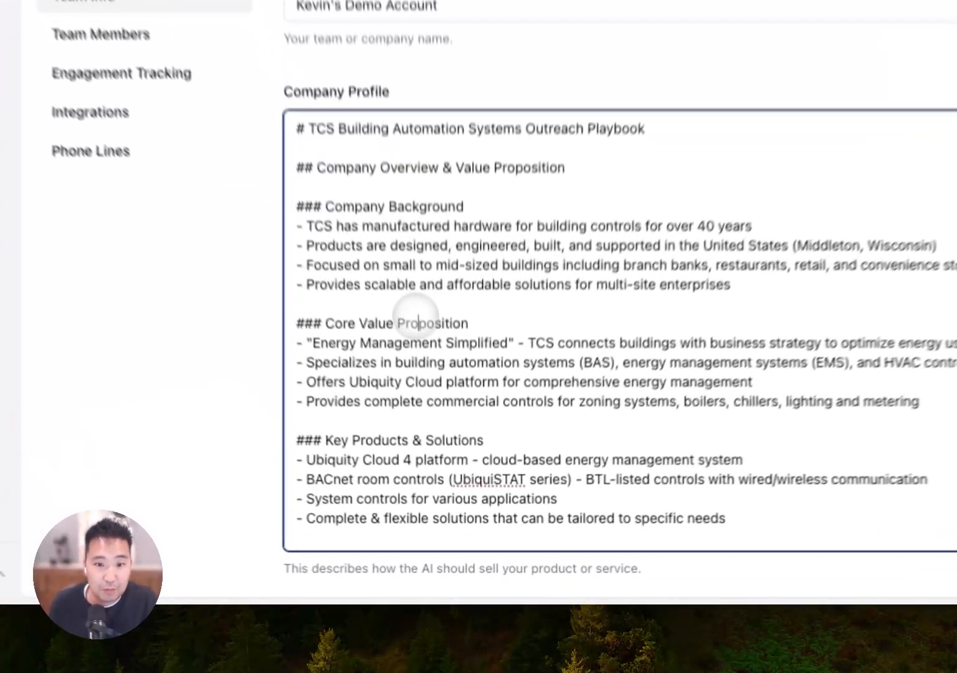
{"action": "triple_click", "coordinate": [445, 441]}
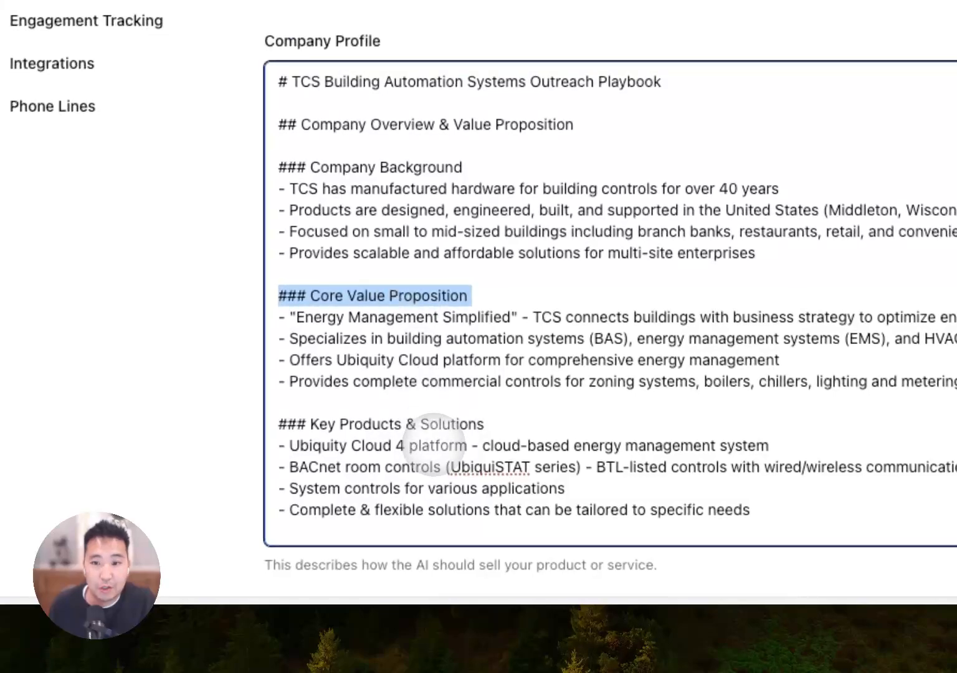
{"action": "triple_click", "coordinate": [438, 424]}
{"action": "scroll", "coordinate": [551, 261], "scroll_direction": "down", "scroll_amount": 4}
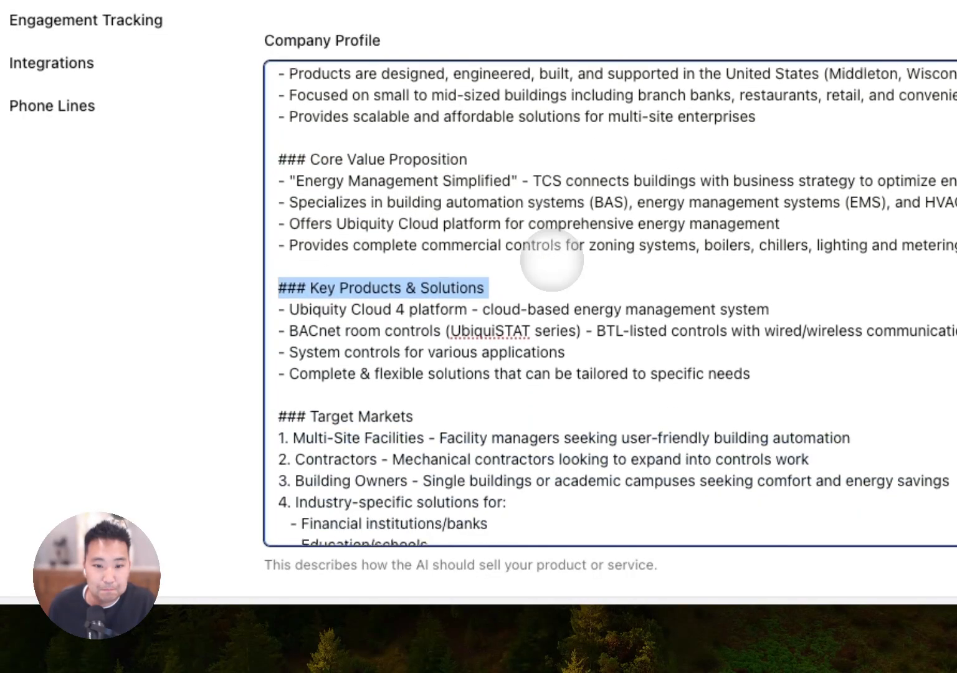
{"action": "scroll", "coordinate": [551, 261], "scroll_direction": "down", "scroll_amount": 8}
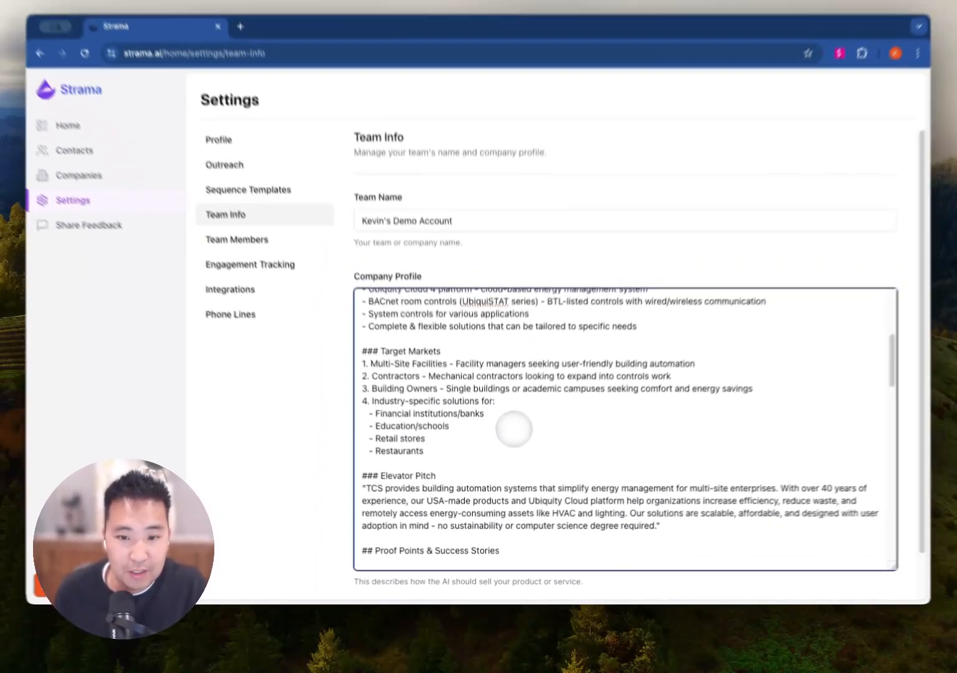
{"action": "scroll", "coordinate": [515, 429], "scroll_direction": "down", "scroll_amount": 5}
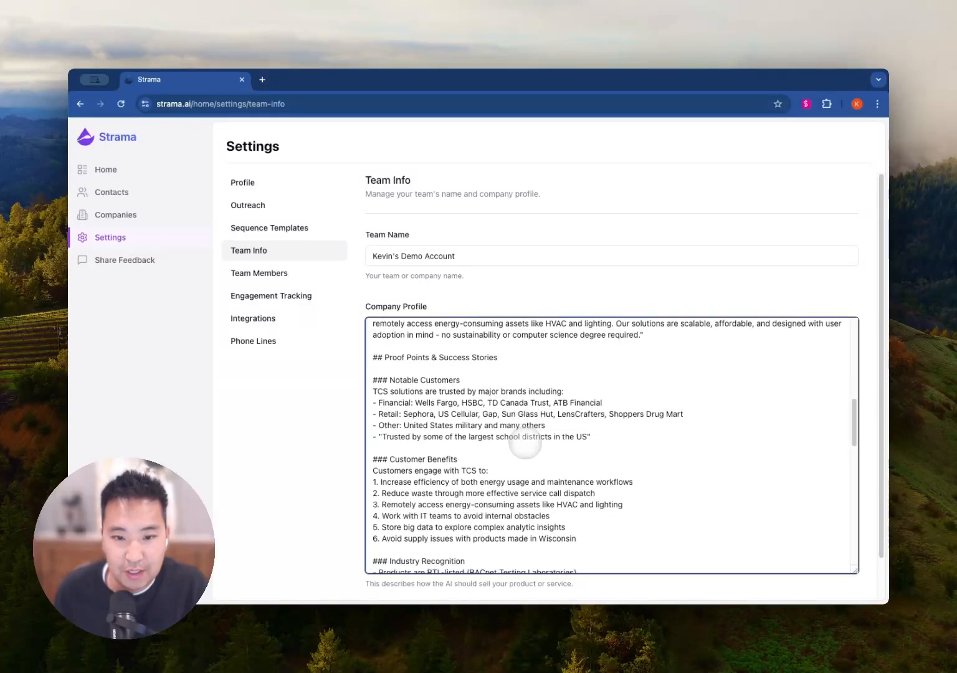
{"action": "scroll", "coordinate": [525, 443], "scroll_direction": "up", "scroll_amount": 7}
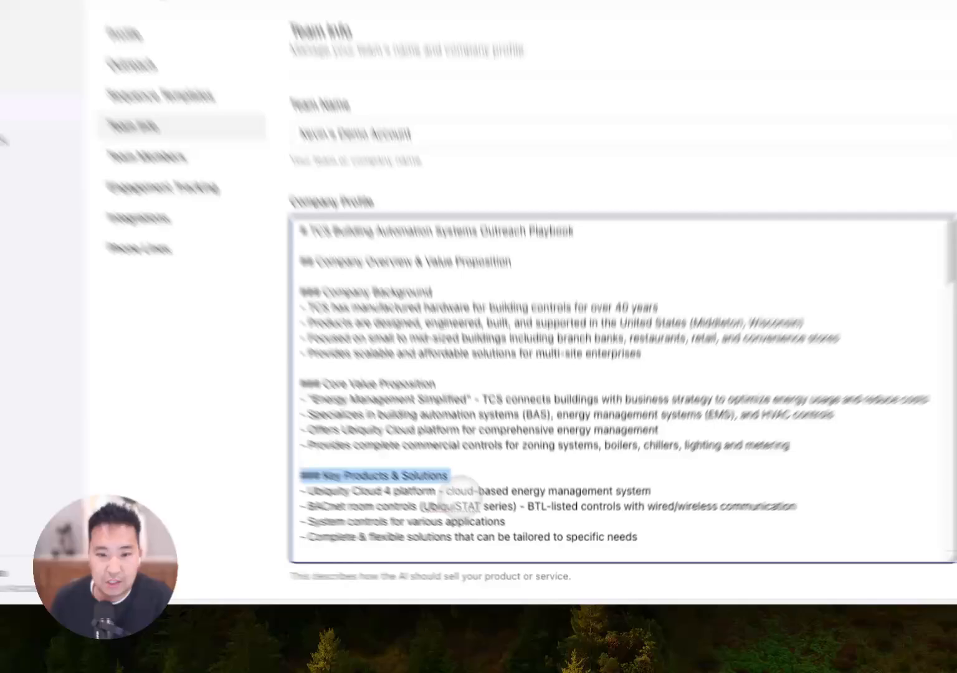
- Examine the product bullets under Key Products & Solutions, and look over the rest of the Company Profile
{"action": "triple_click", "coordinate": [486, 520]}
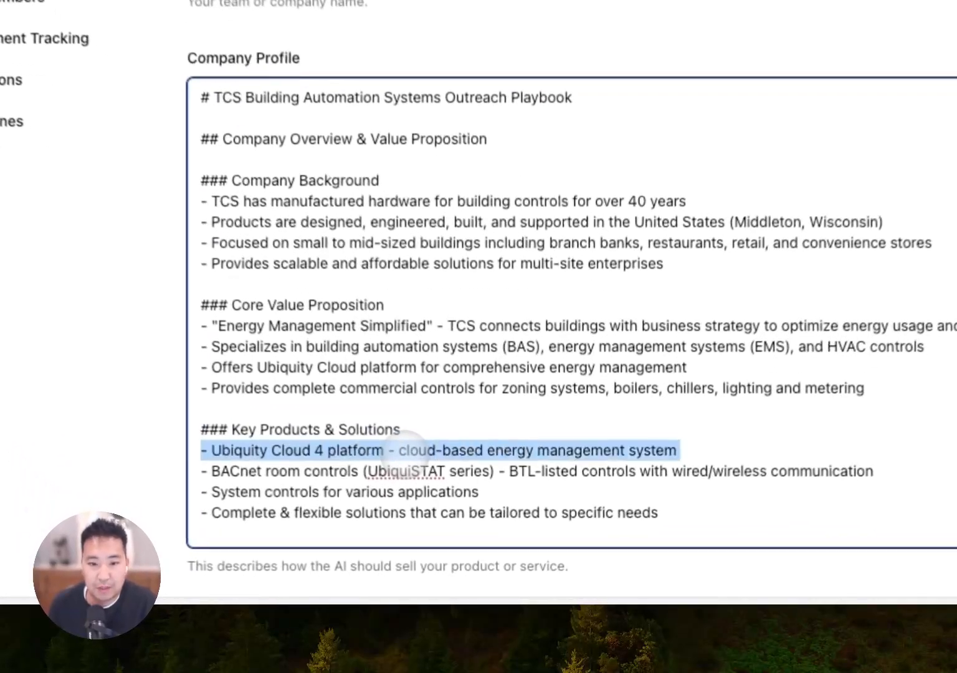
{"action": "left_click", "coordinate": [673, 517]}
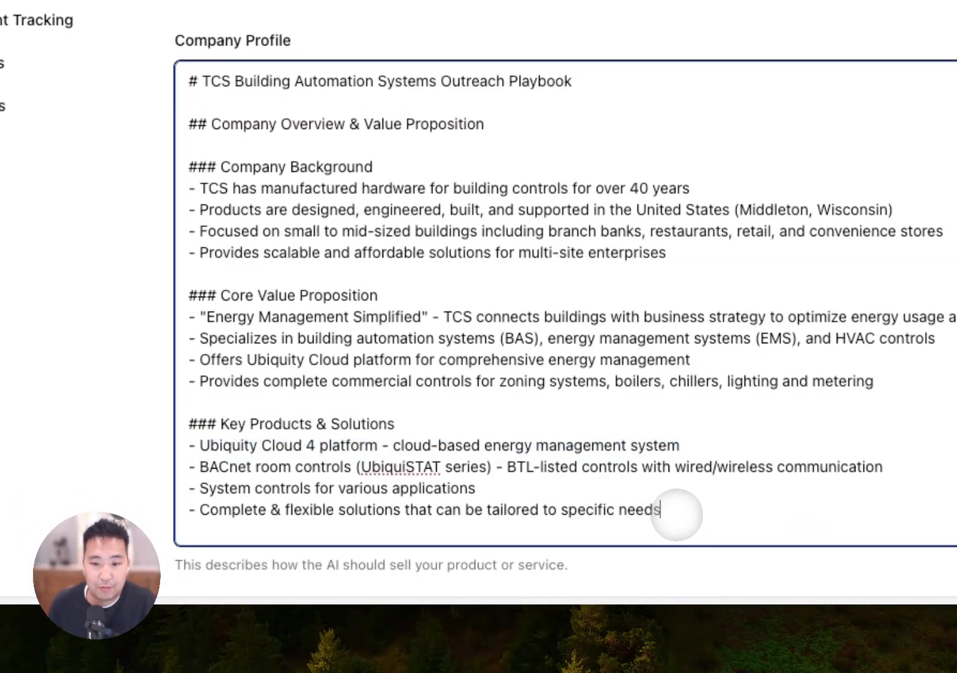
{"action": "left_click_drag", "start_coordinate": [676, 515], "coordinate": [163, 471]}
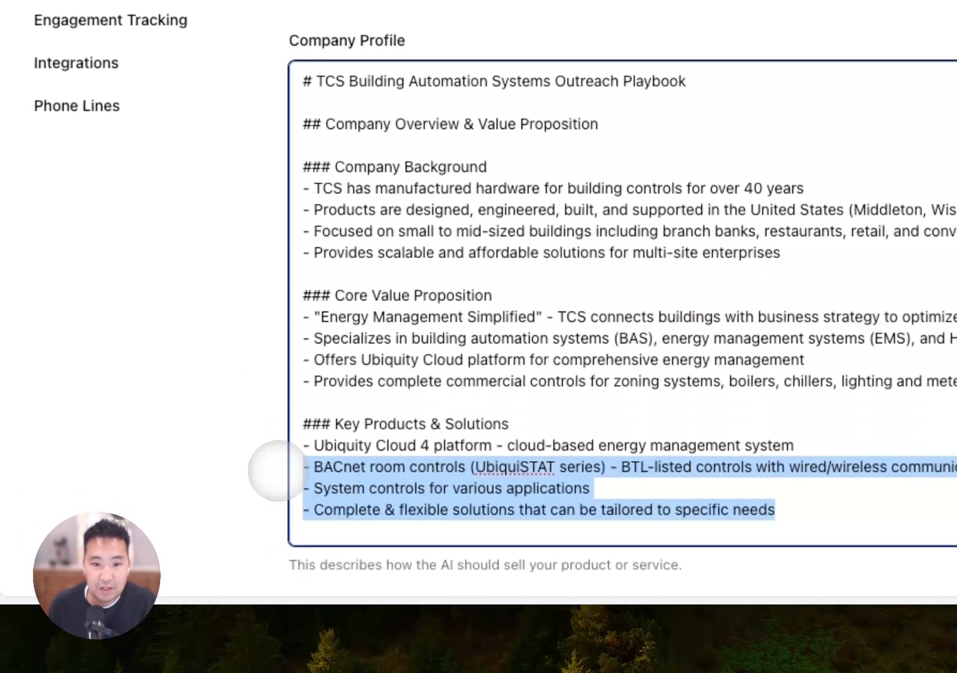
{"action": "left_click", "coordinate": [568, 445]}
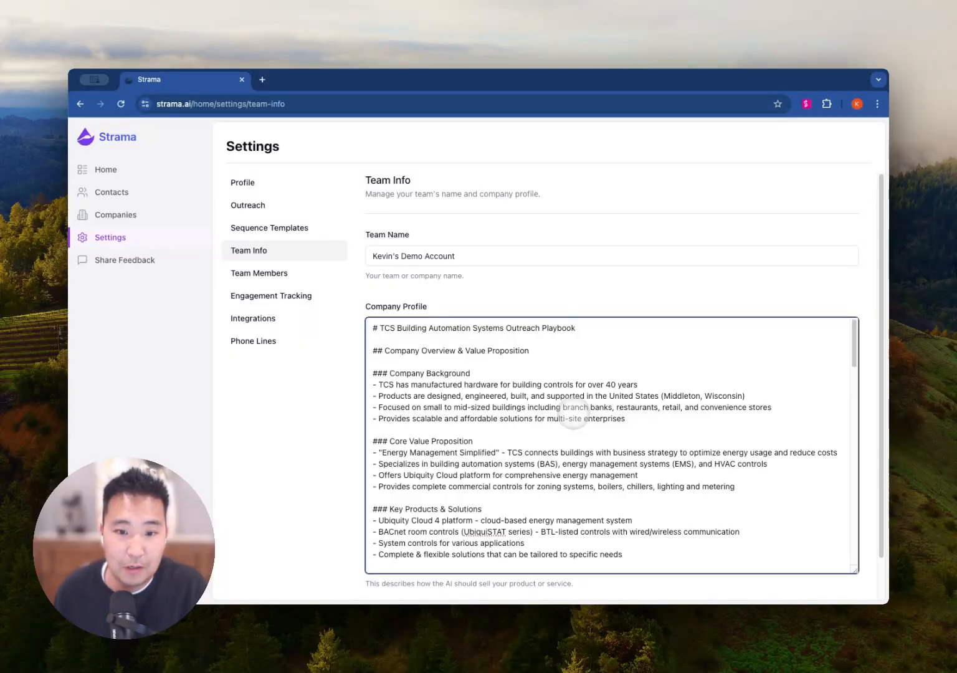
{"action": "scroll", "coordinate": [573, 412], "scroll_direction": "down", "scroll_amount": 10}
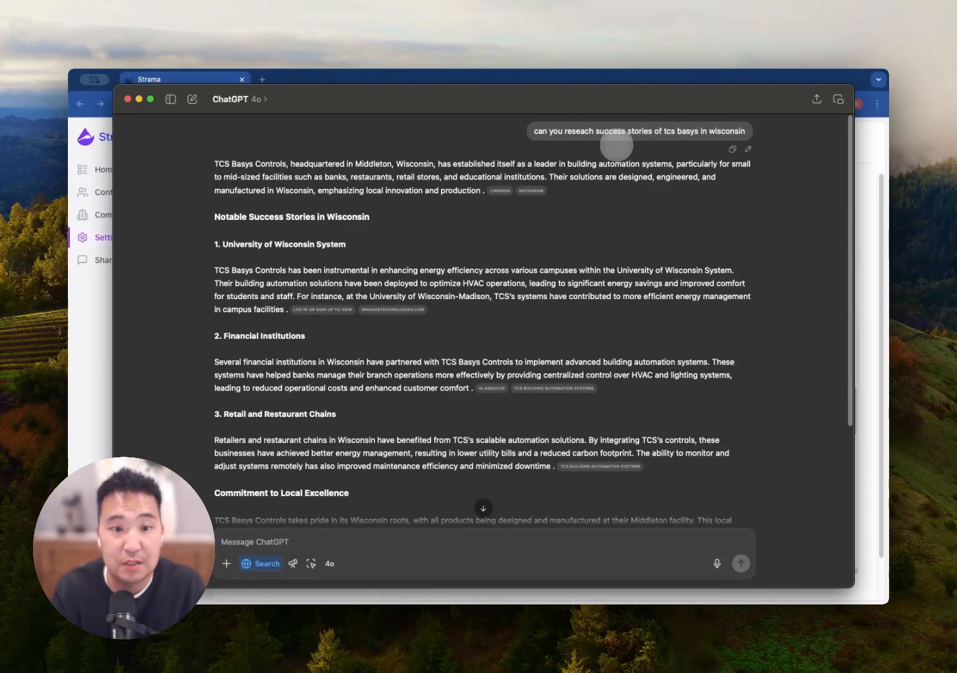
- Read the Wisconsin success stories in ChatGPT, and copy the entire Company Profile text from Strama
{"action": "scroll", "coordinate": [421, 330], "scroll_direction": "down", "scroll_amount": 2}
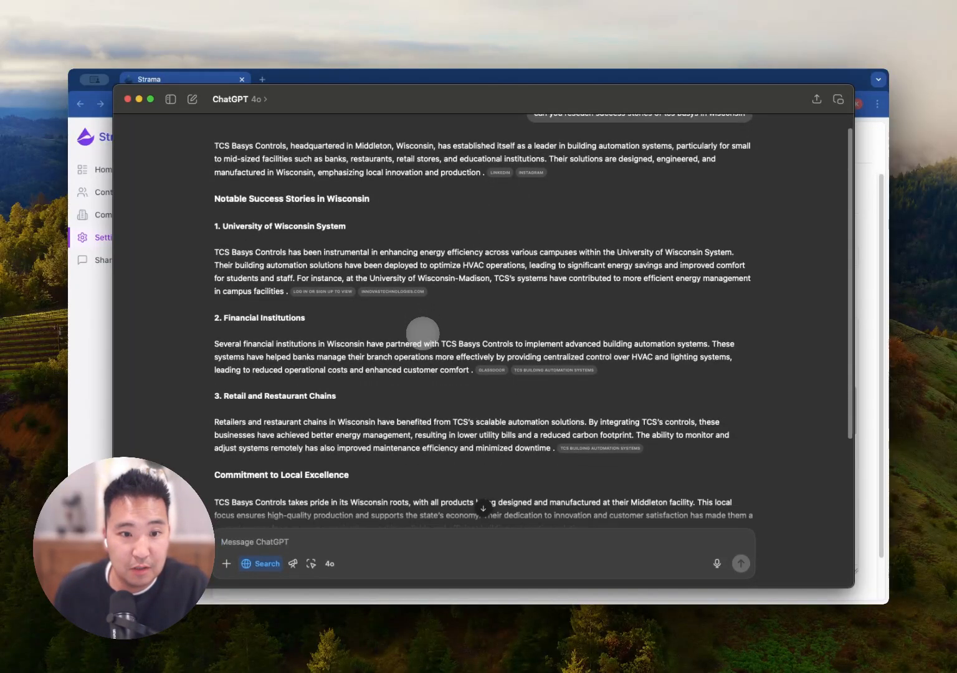
{"action": "scroll", "coordinate": [423, 333], "scroll_direction": "down", "scroll_amount": 5}
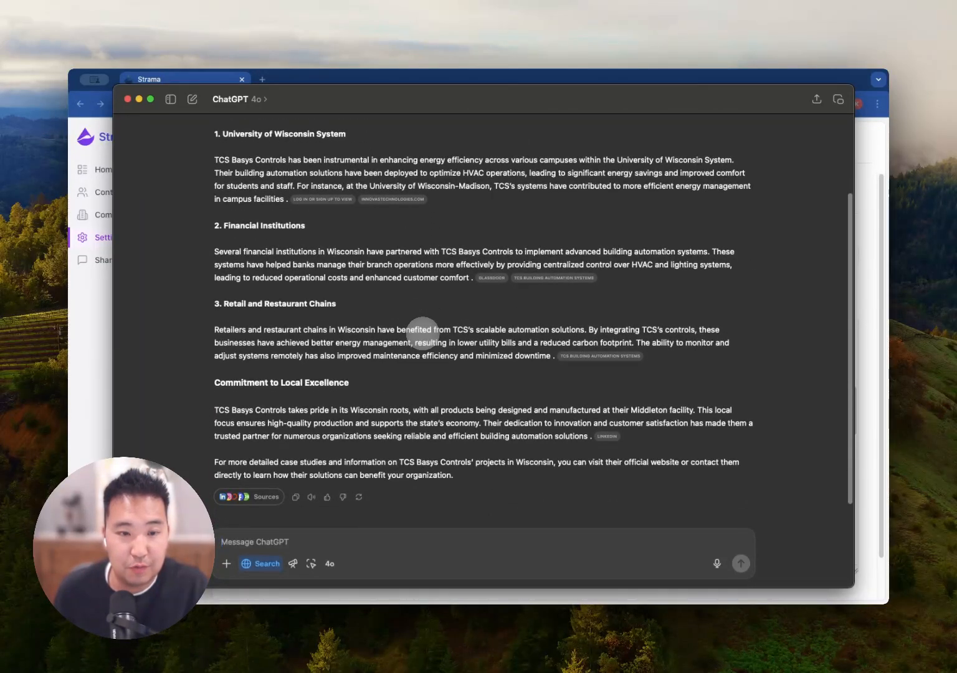
{"action": "scroll", "coordinate": [423, 330], "scroll_direction": "up", "scroll_amount": 6}
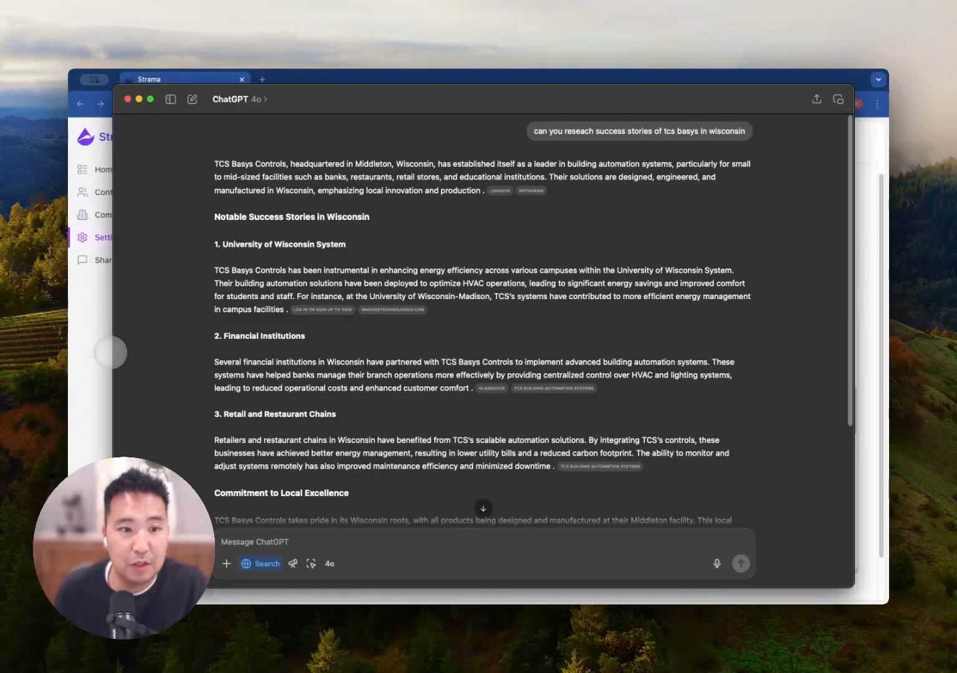
{"action": "left_click", "coordinate": [105, 354]}
{"action": "left_click", "coordinate": [549, 427]}
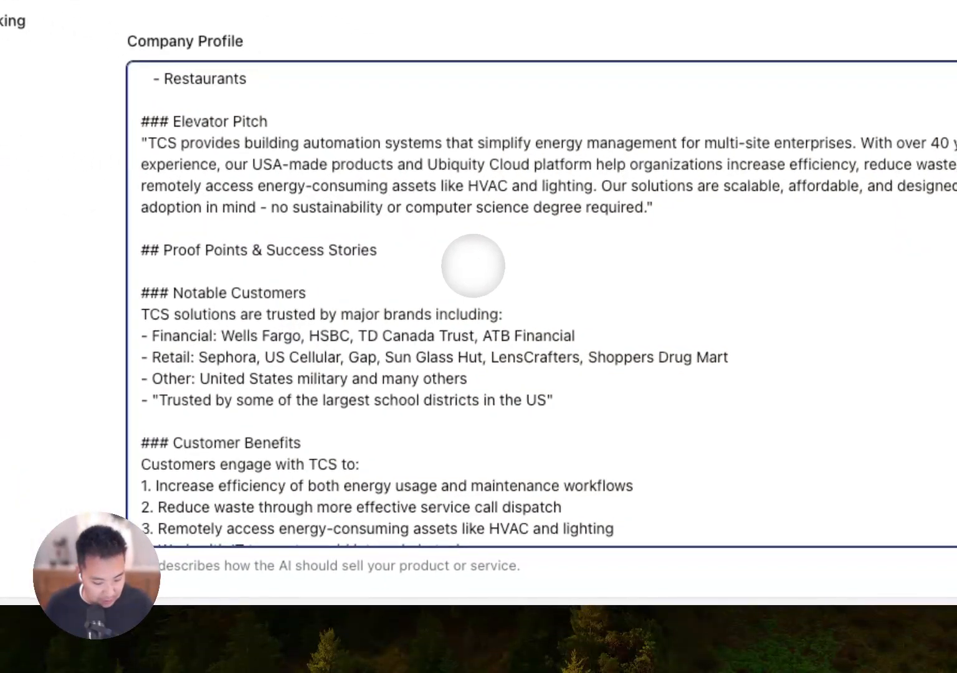
{"action": "key", "text": "super+a"}
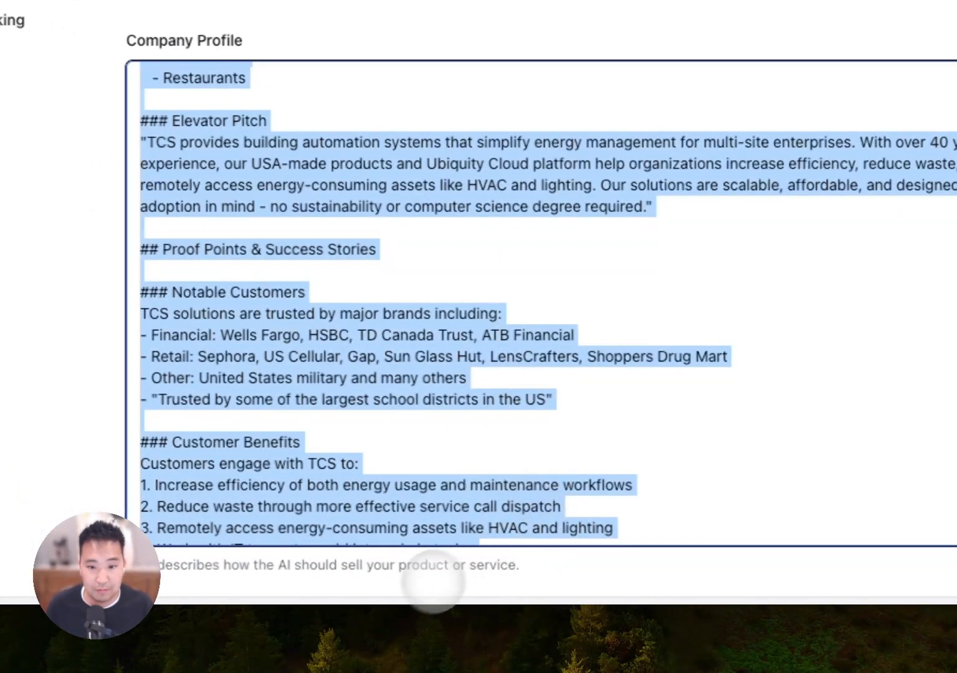
- Switch to ChatGPT and send "these are great, let's add these to my prompt below:" followed by the copied company profile on a new line
{"action": "left_click", "coordinate": [566, 672]}
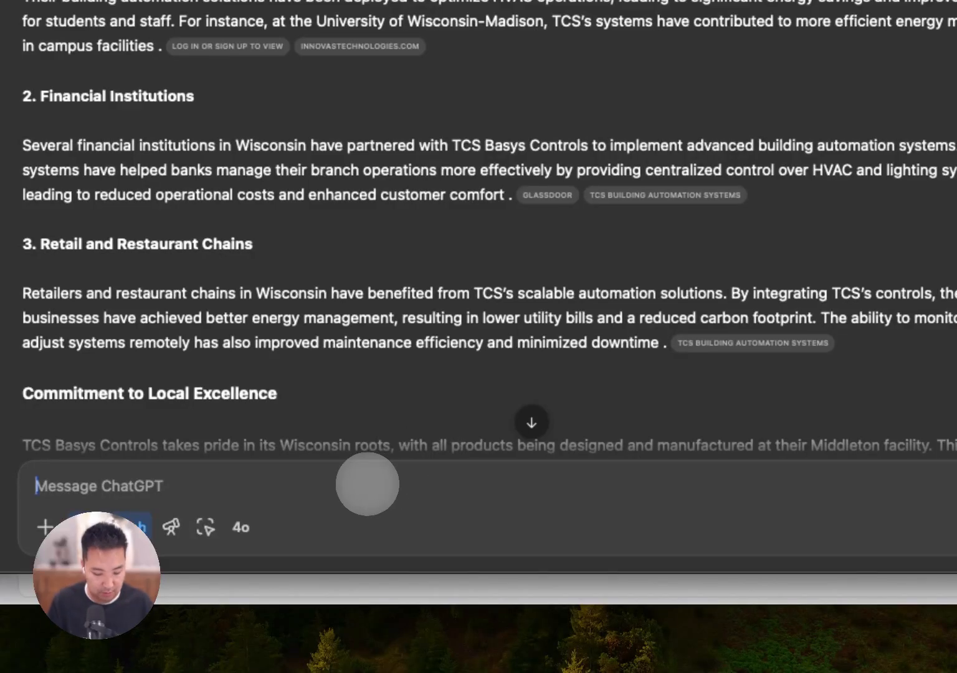
{"action": "type", "text": "these are great, let's add"}
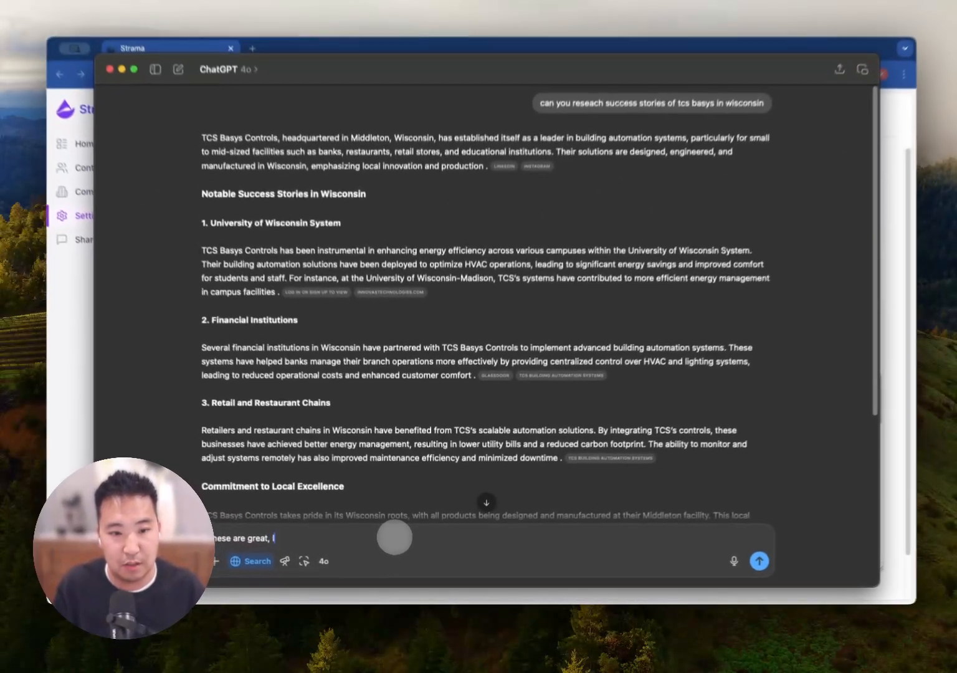
{"action": "type", "text": " these to my "}
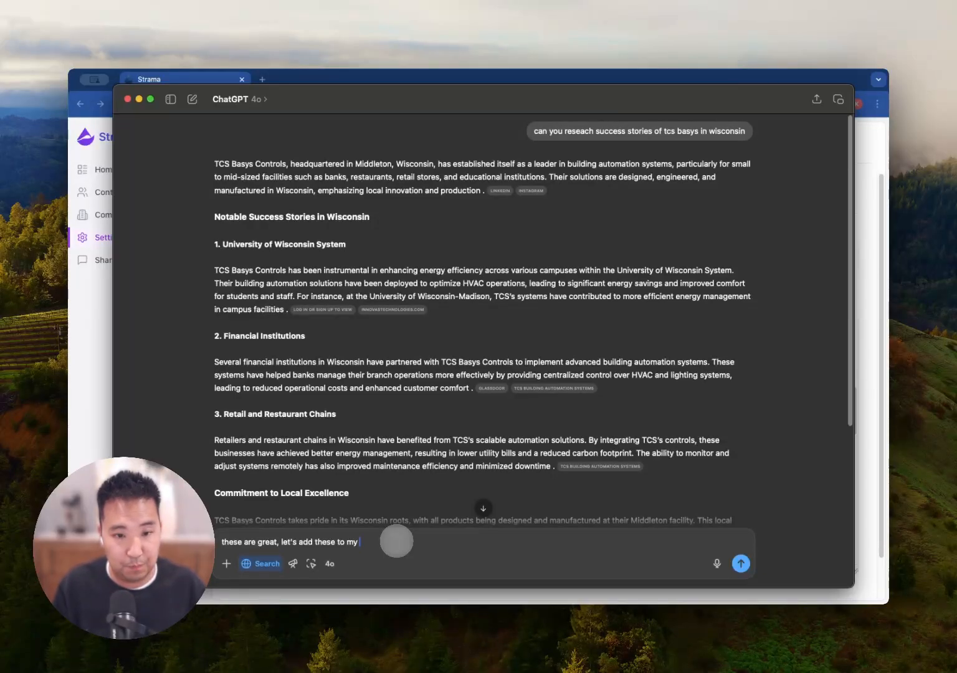
{"action": "type", "text": "prompt below:"}
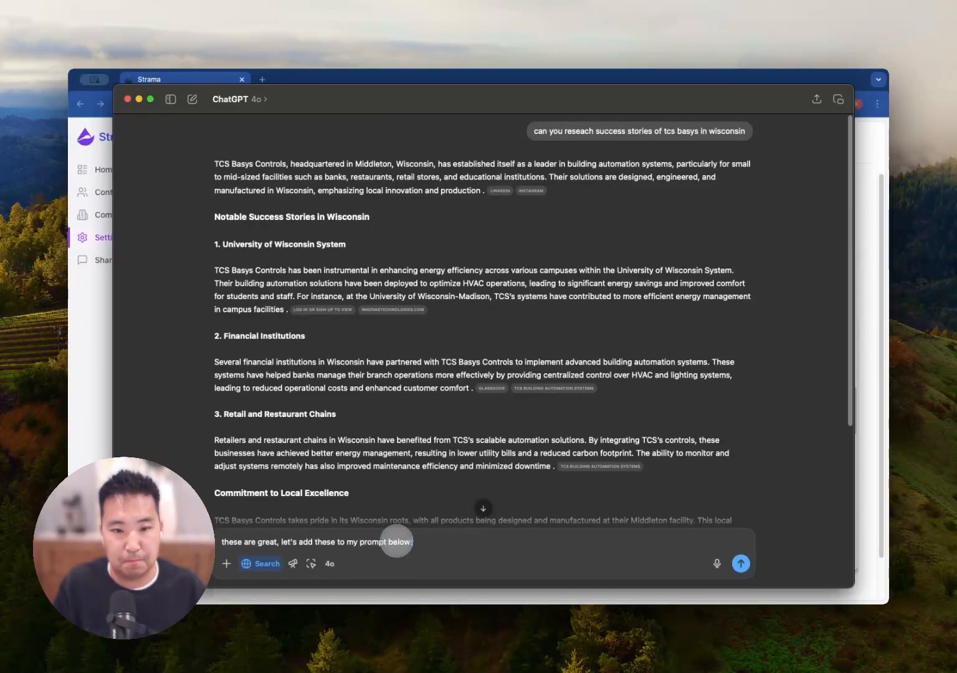
{"action": "key", "text": "shift+Return"}
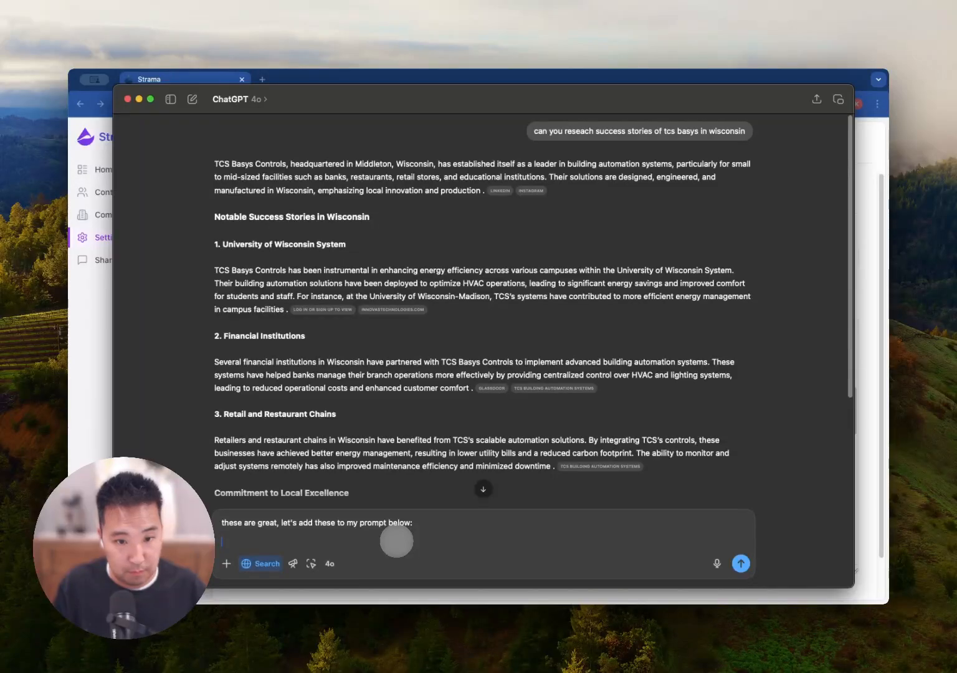
{"action": "key", "text": "super+v"}
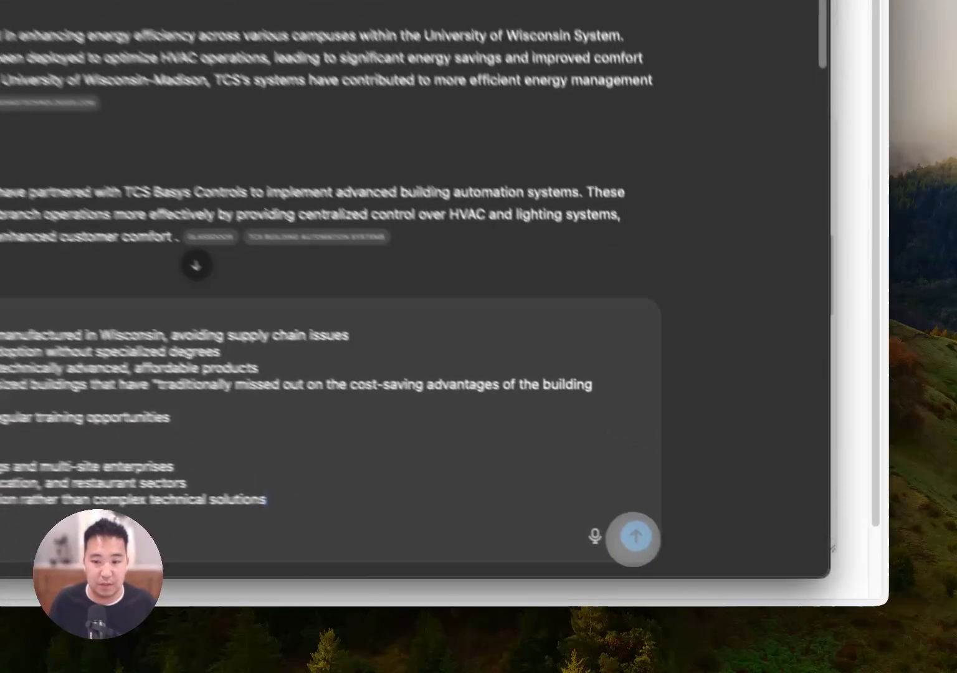
{"action": "left_click", "coordinate": [741, 564]}
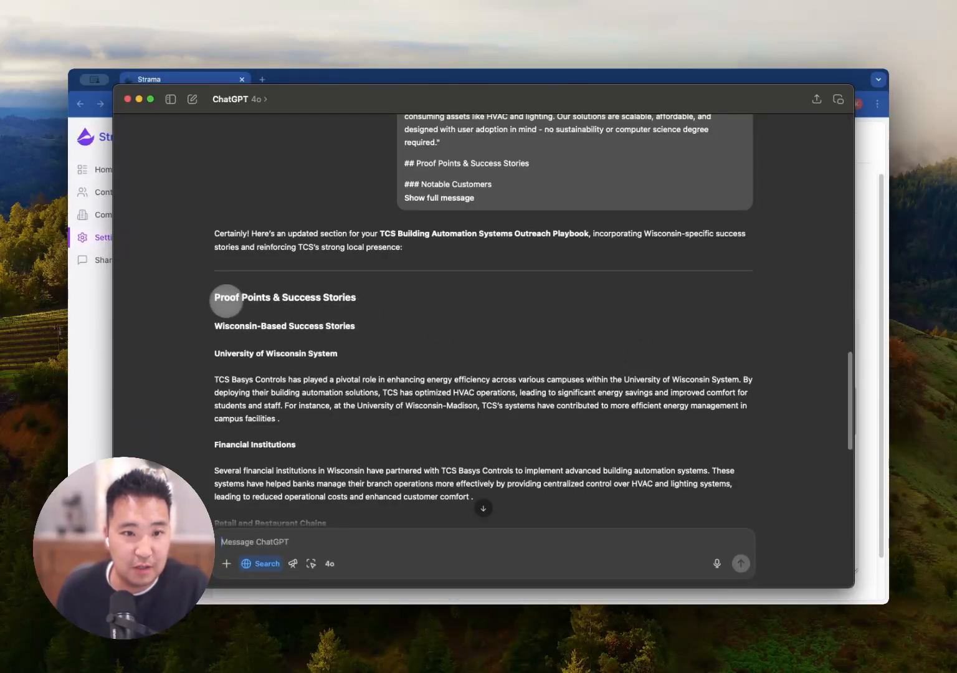
- Look over the updated section and send the follow-up "sorry, add it to my prompt and show the whole thing in markdown"
{"action": "scroll", "coordinate": [235, 308], "scroll_direction": "down", "scroll_amount": 1}
{"action": "scroll", "coordinate": [235, 309], "scroll_direction": "down", "scroll_amount": 10}
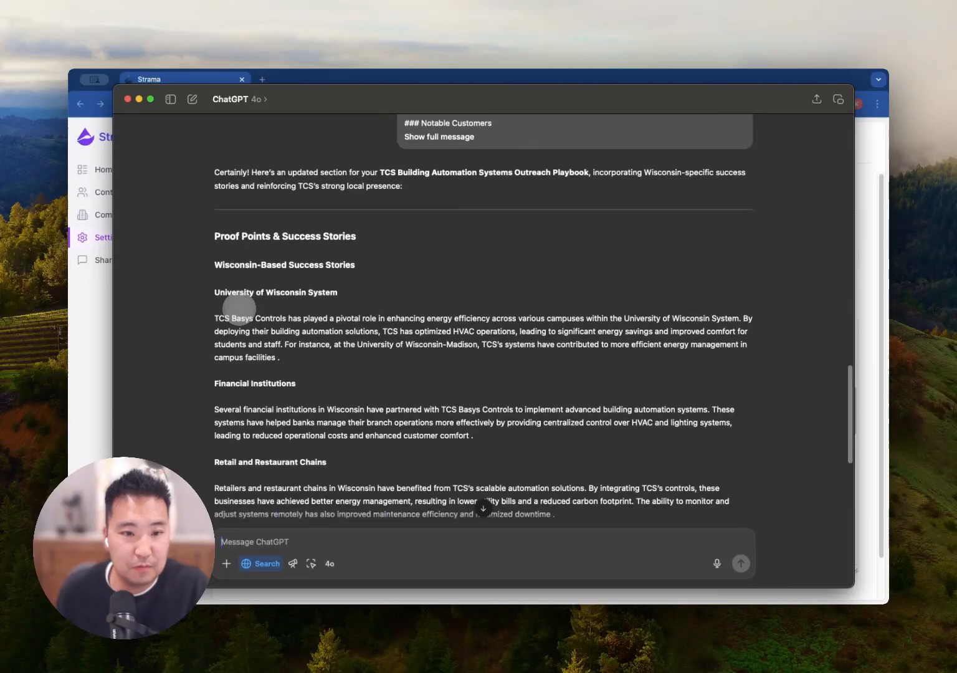
{"action": "scroll", "coordinate": [237, 307], "scroll_direction": "up", "scroll_amount": 5}
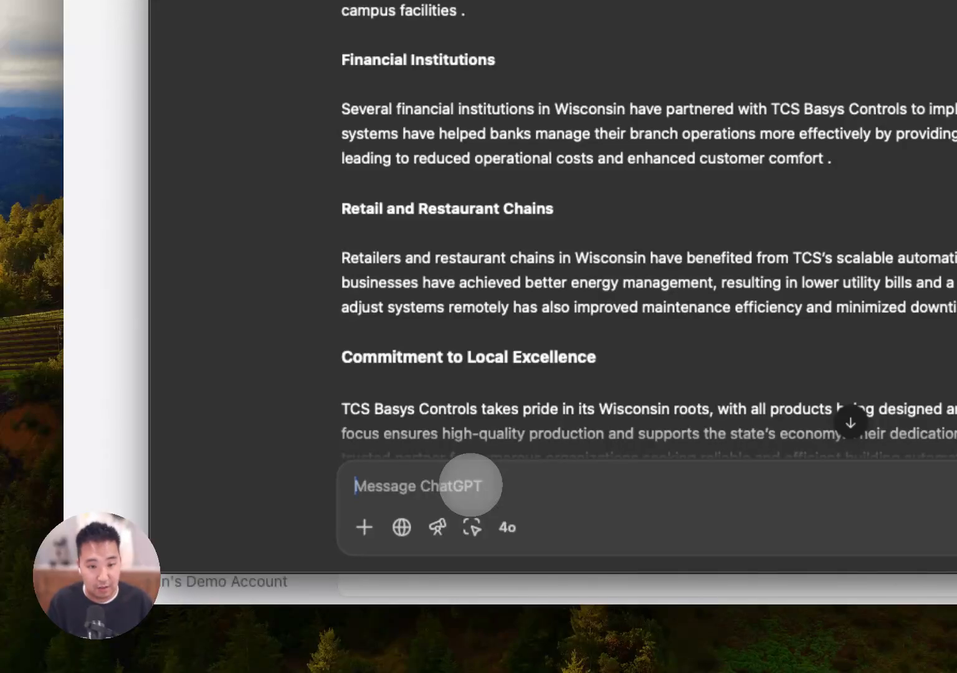
{"action": "type", "text": "sorry, add i"}
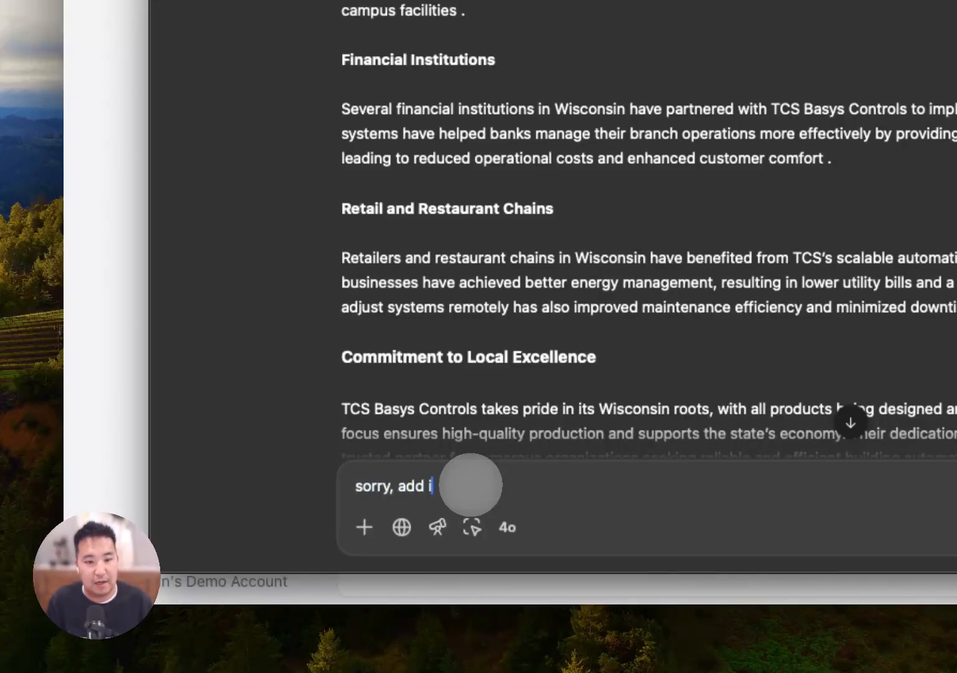
{"action": "type", "text": "t to my "}
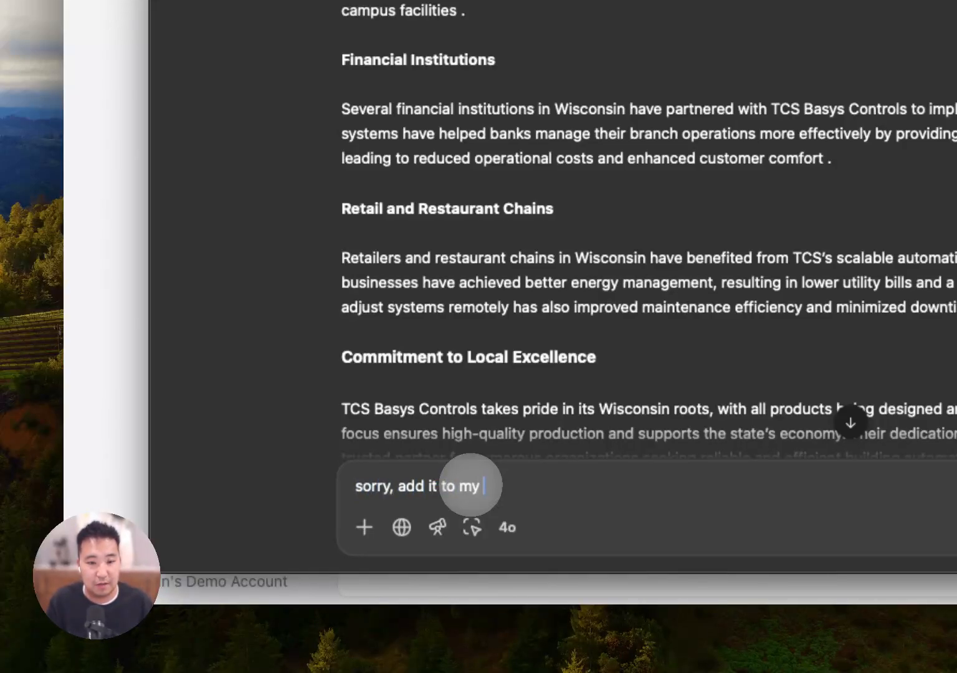
{"action": "type", "text": "pr"}
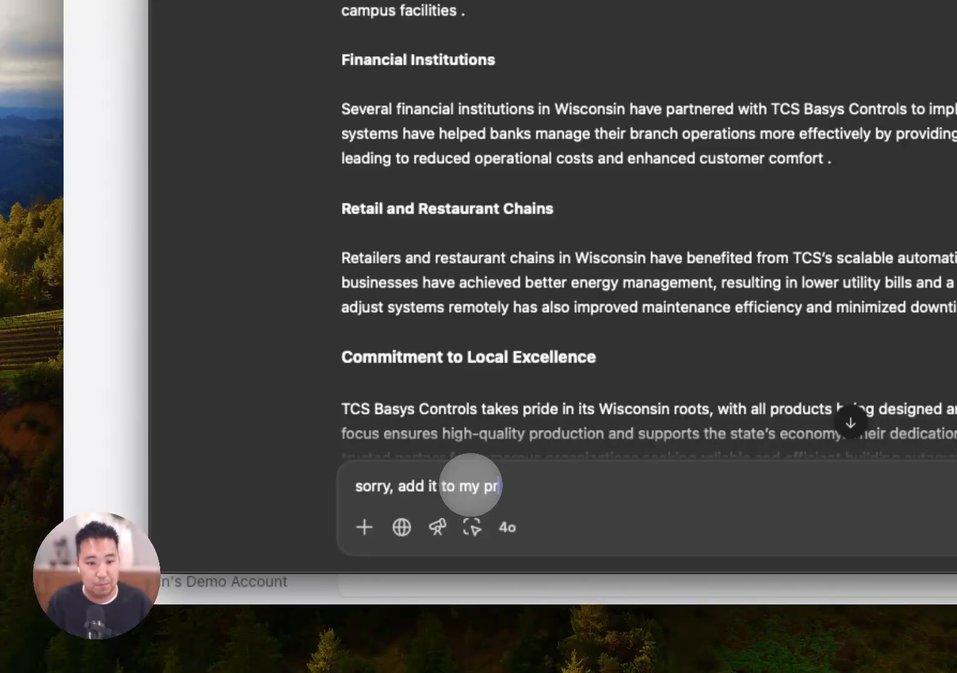
{"action": "type", "text": "opmpt an"}
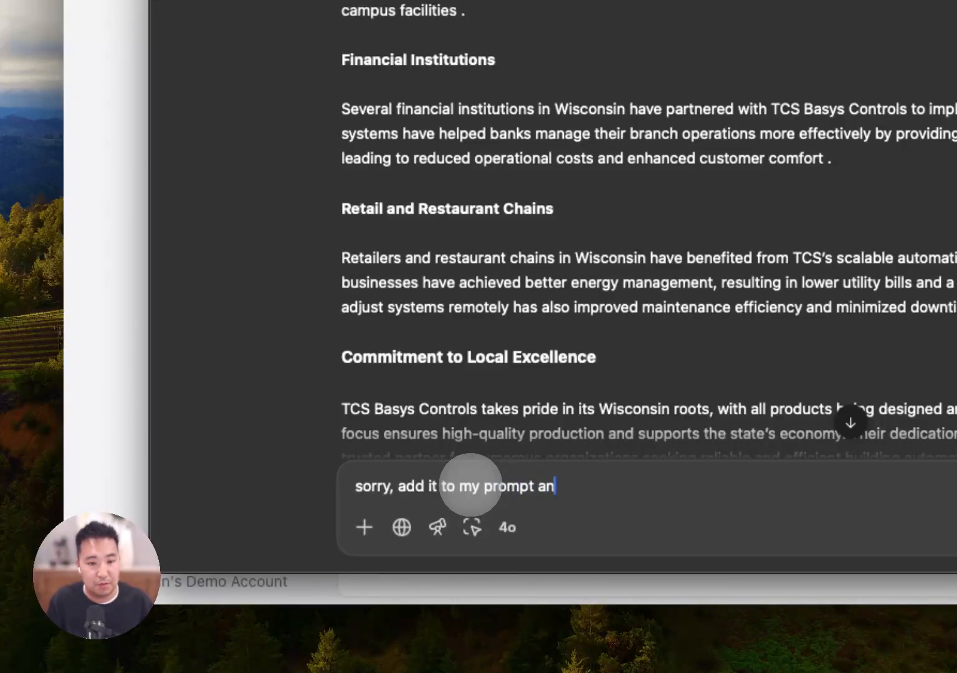
{"action": "type", "text": "d show the "}
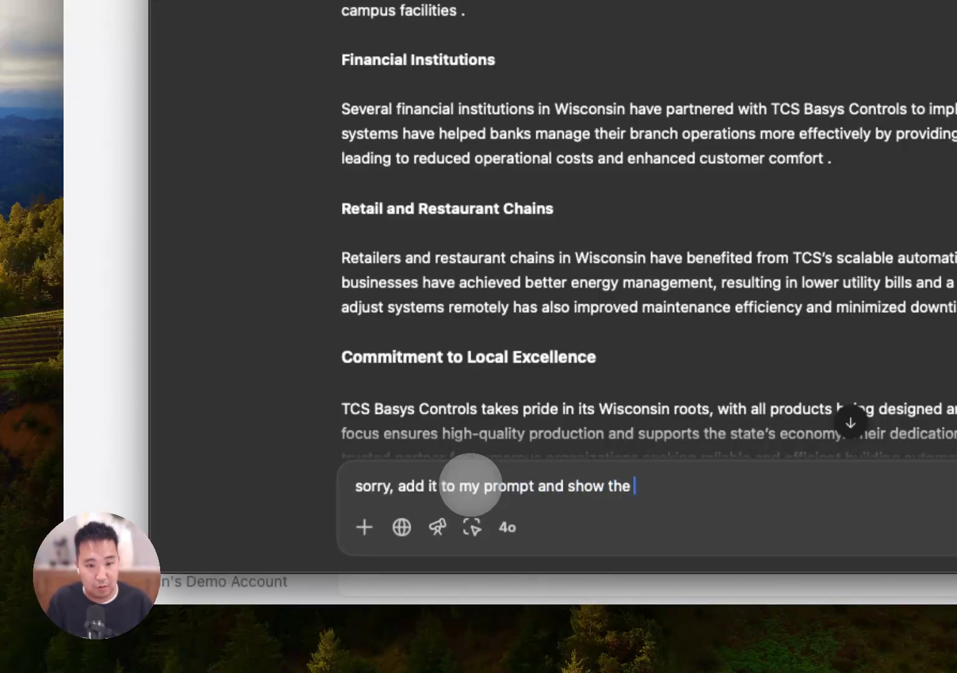
{"action": "type", "text": "whole thing in mark"}
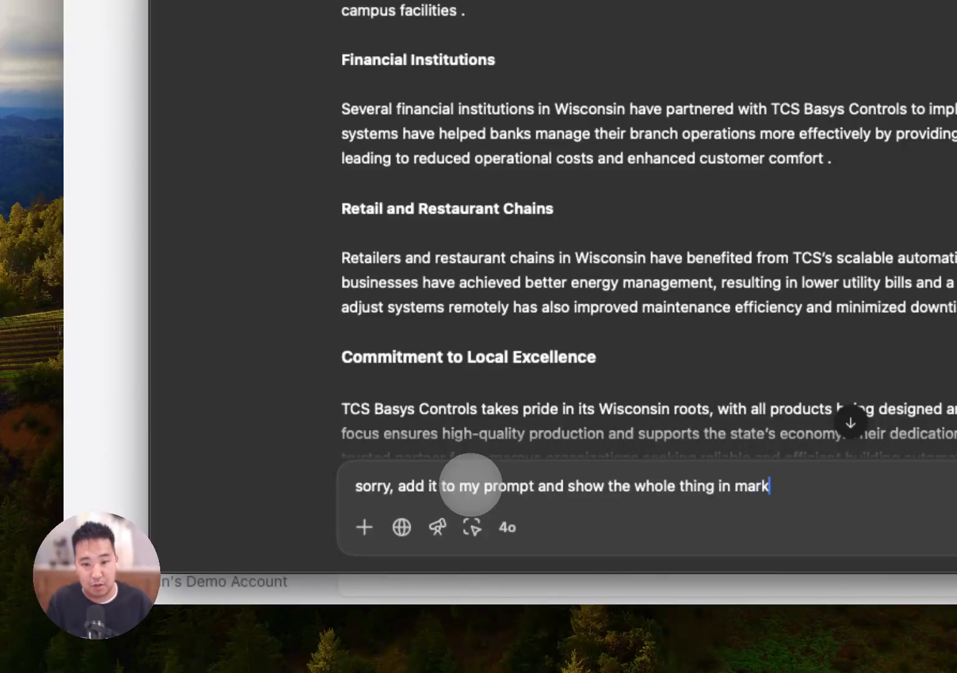
{"action": "type", "text": "down"}
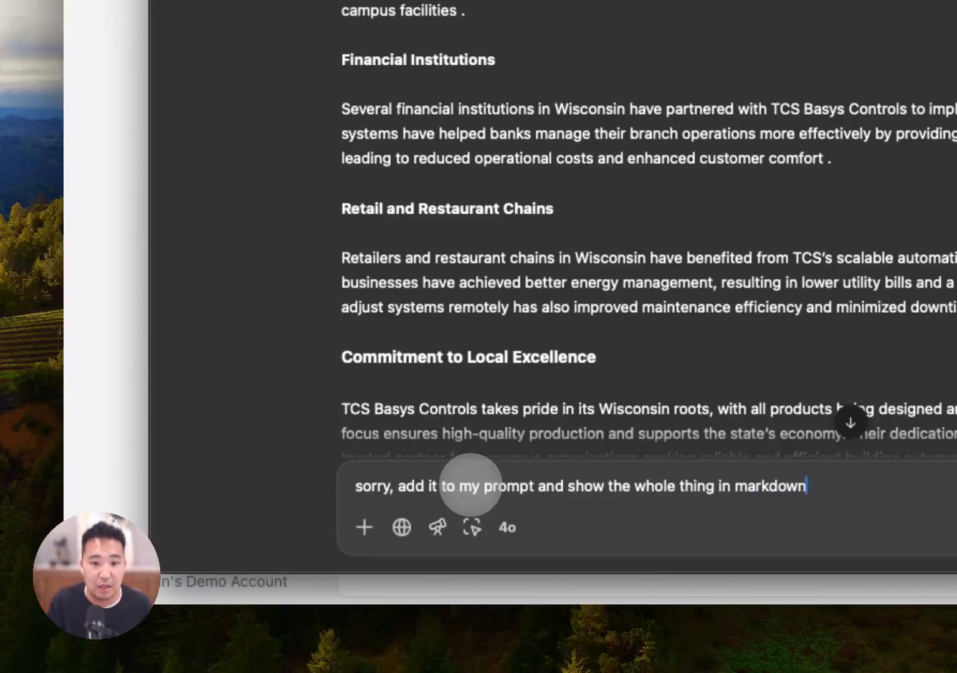
{"action": "key", "text": "Return"}
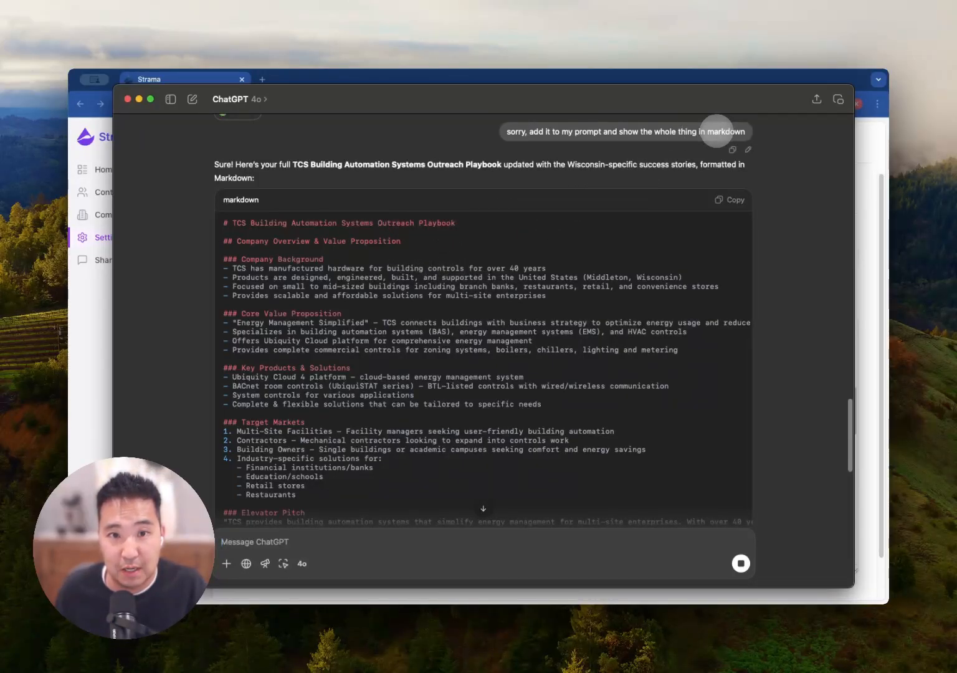
- Review the full TCS Building Automation Systems Outreach Playbook in the ChatGPT reply and copy its markdown block
{"action": "scroll", "coordinate": [518, 366], "scroll_direction": "down", "scroll_amount": 3}
{"action": "scroll", "coordinate": [516, 367], "scroll_direction": "down", "scroll_amount": 4}
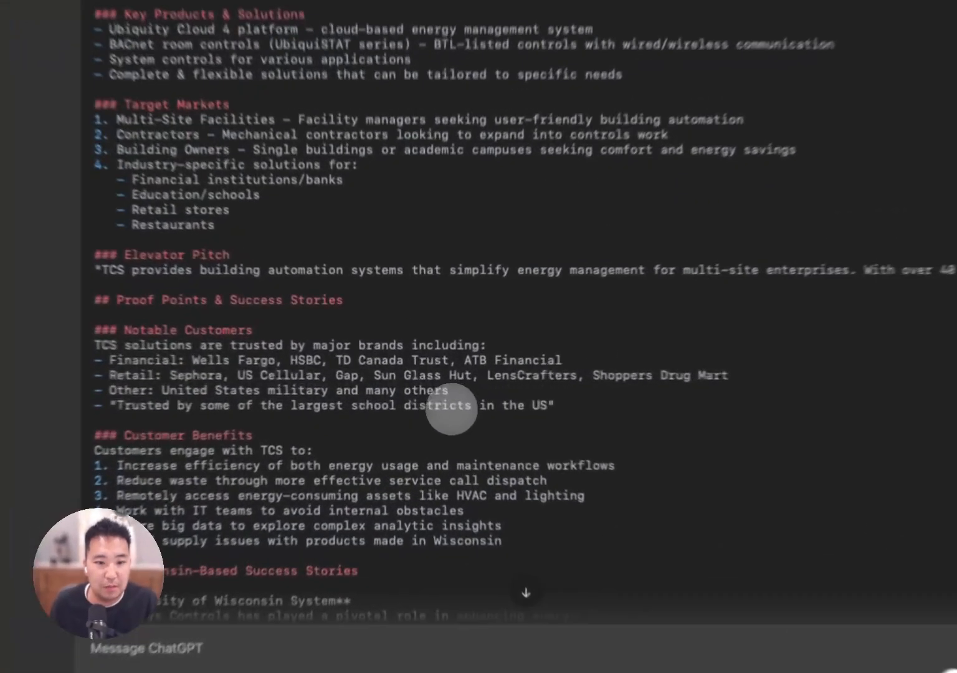
{"action": "scroll", "coordinate": [471, 356], "scroll_direction": "up", "scroll_amount": 3}
{"action": "scroll", "coordinate": [517, 333], "scroll_direction": "up", "scroll_amount": 3}
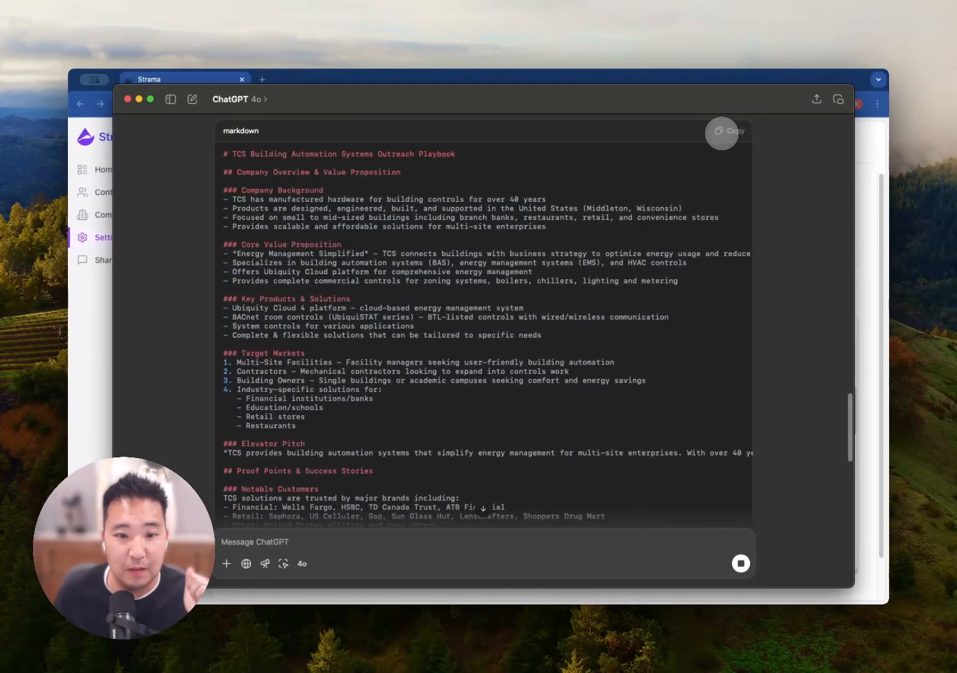
{"action": "scroll", "coordinate": [801, 287], "scroll_direction": "down", "scroll_amount": 12}
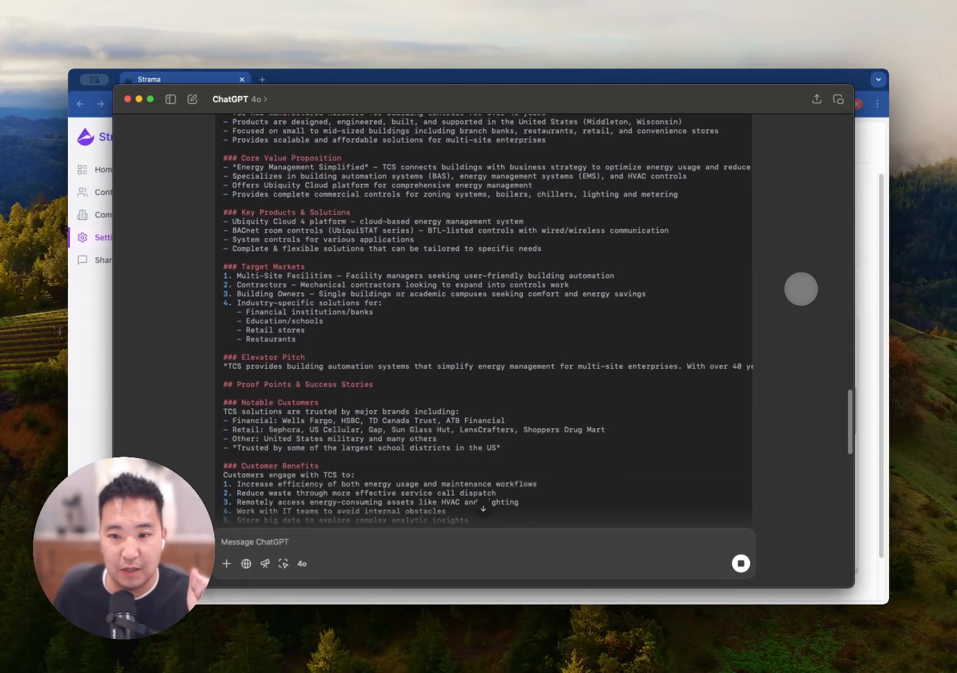
{"action": "scroll", "coordinate": [801, 288], "scroll_direction": "down", "scroll_amount": 7}
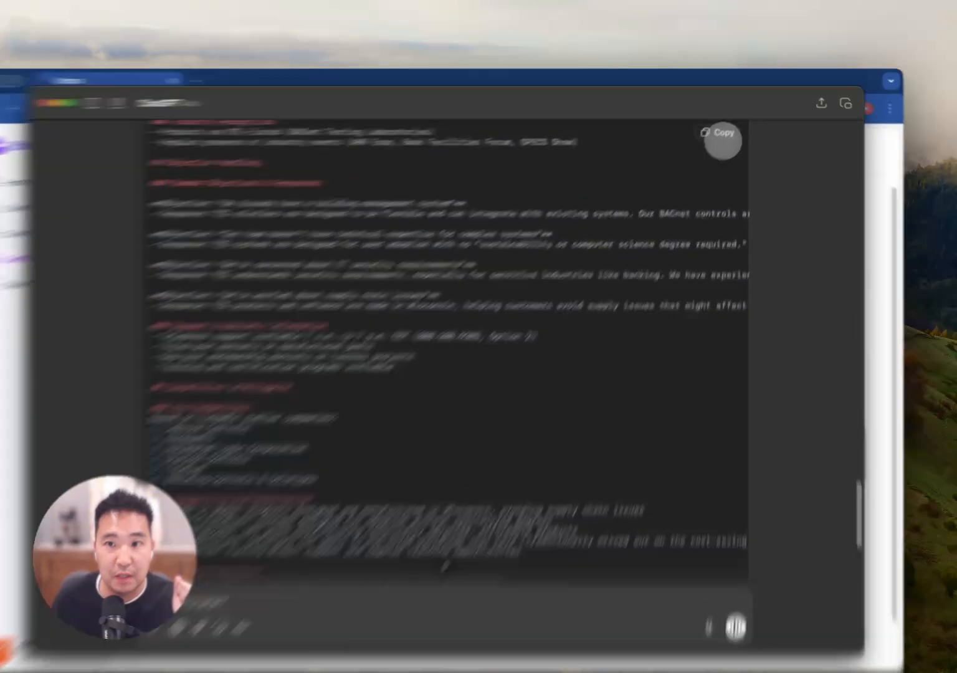
{"action": "left_click", "coordinate": [724, 126]}
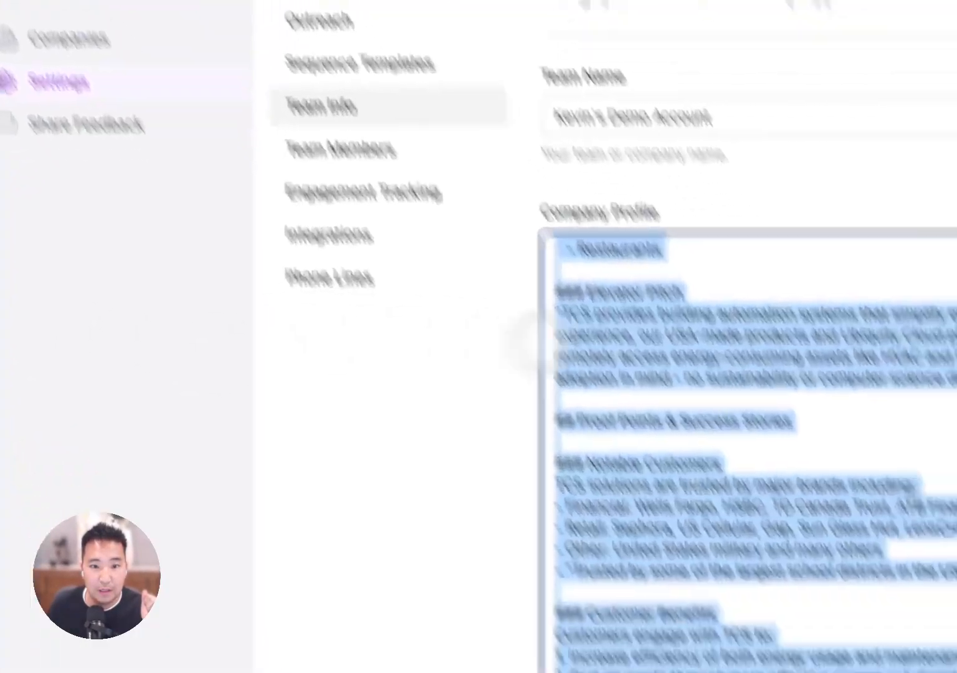
- Switch to Strama, replace the entire Company Profile text with the copied playbook, and save the team info
{"action": "triple_click", "coordinate": [814, 511]}
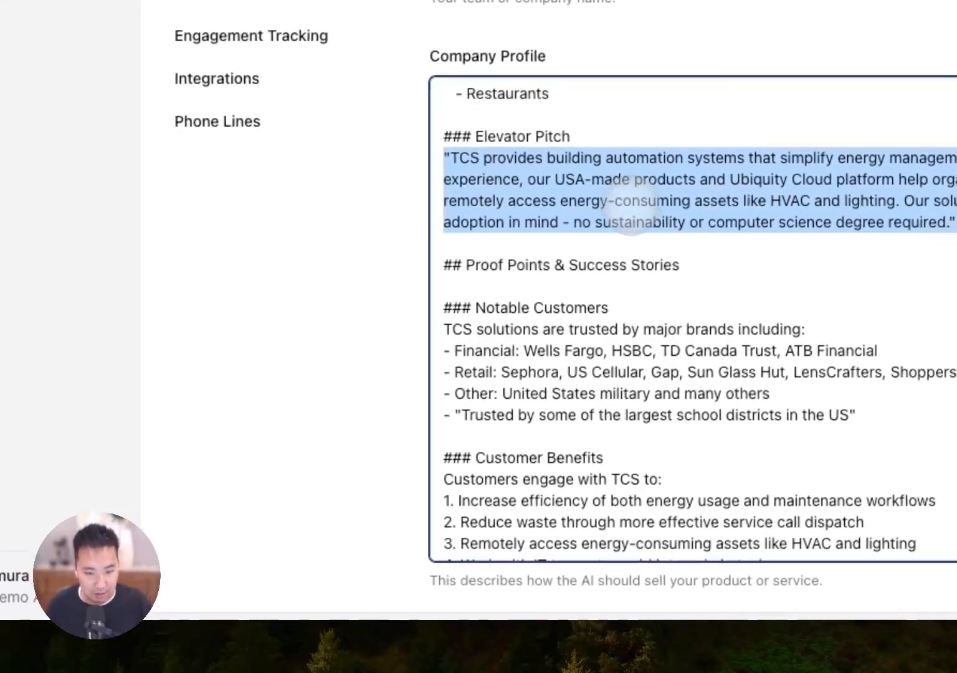
{"action": "scroll", "coordinate": [630, 204], "scroll_direction": "down", "scroll_amount": 10}
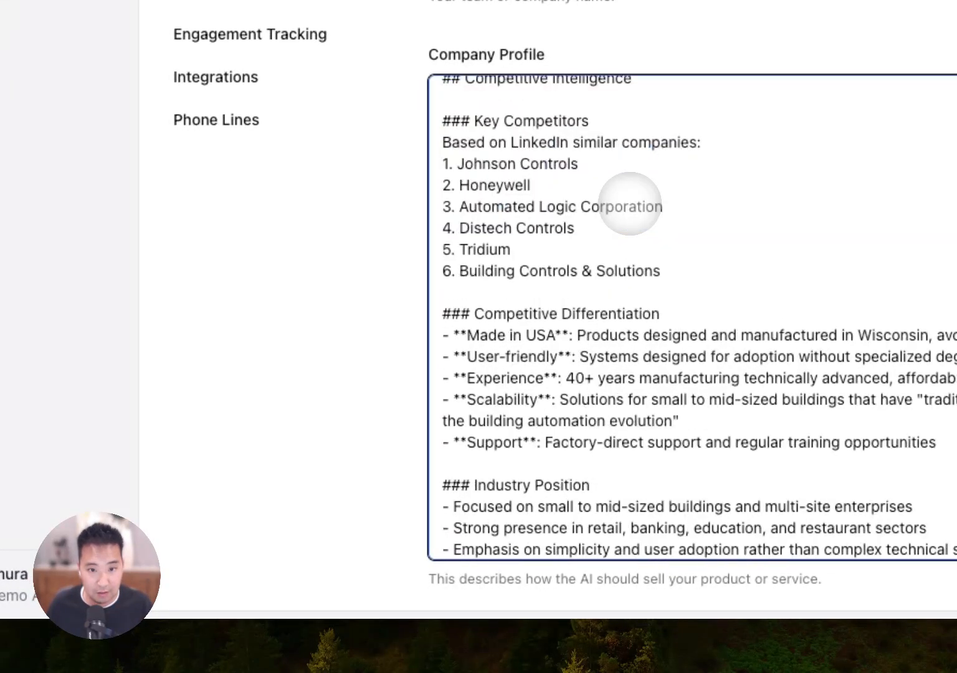
{"action": "scroll", "coordinate": [314, 327], "scroll_direction": "down", "scroll_amount": 3}
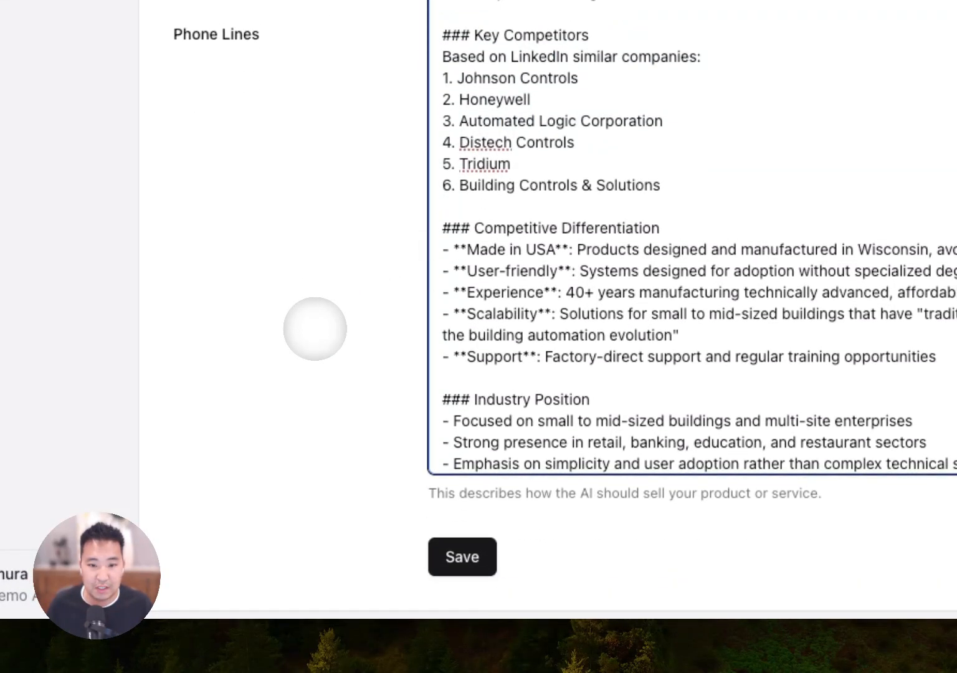
{"action": "left_click", "coordinate": [464, 551]}
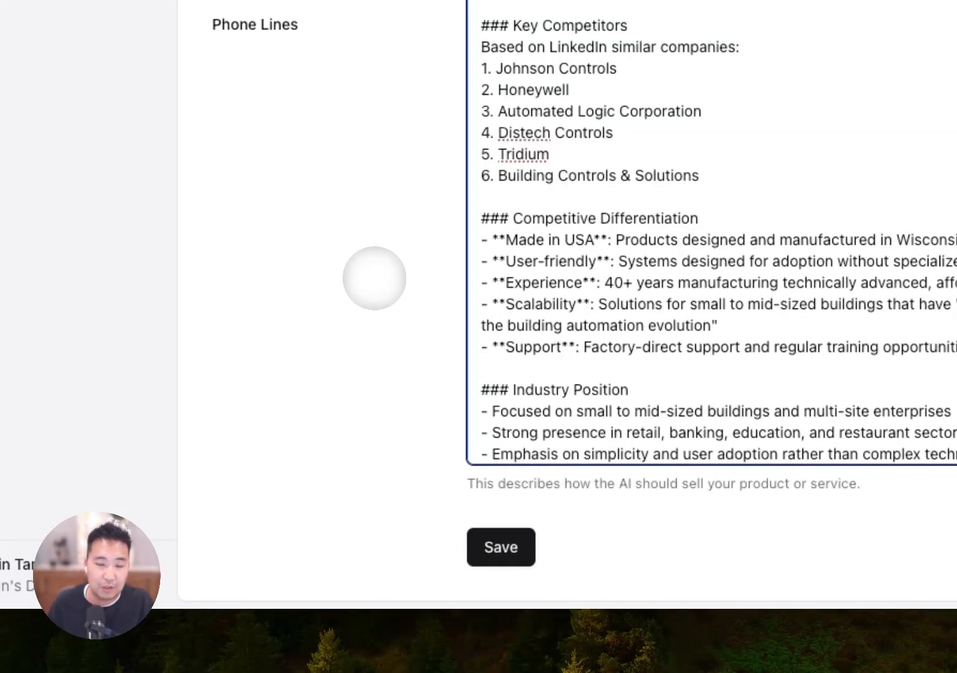
- Look over the Wisconsin-Based Success Stories section in the updated Company Profile
{"action": "scroll", "coordinate": [616, 125], "scroll_direction": "up", "scroll_amount": 12}
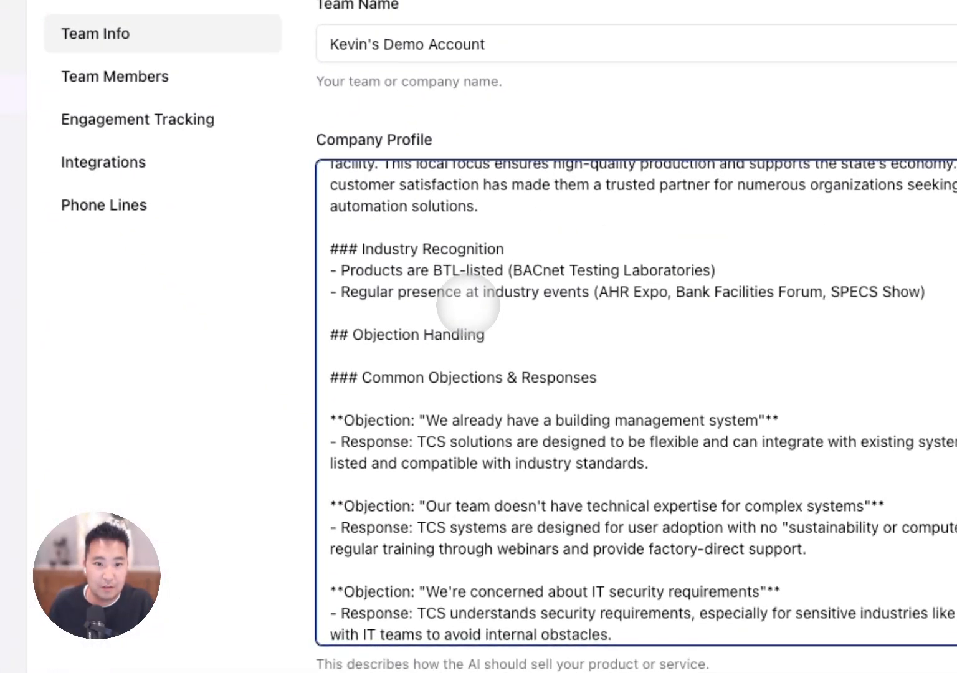
{"action": "scroll", "coordinate": [467, 306], "scroll_direction": "up", "scroll_amount": 10}
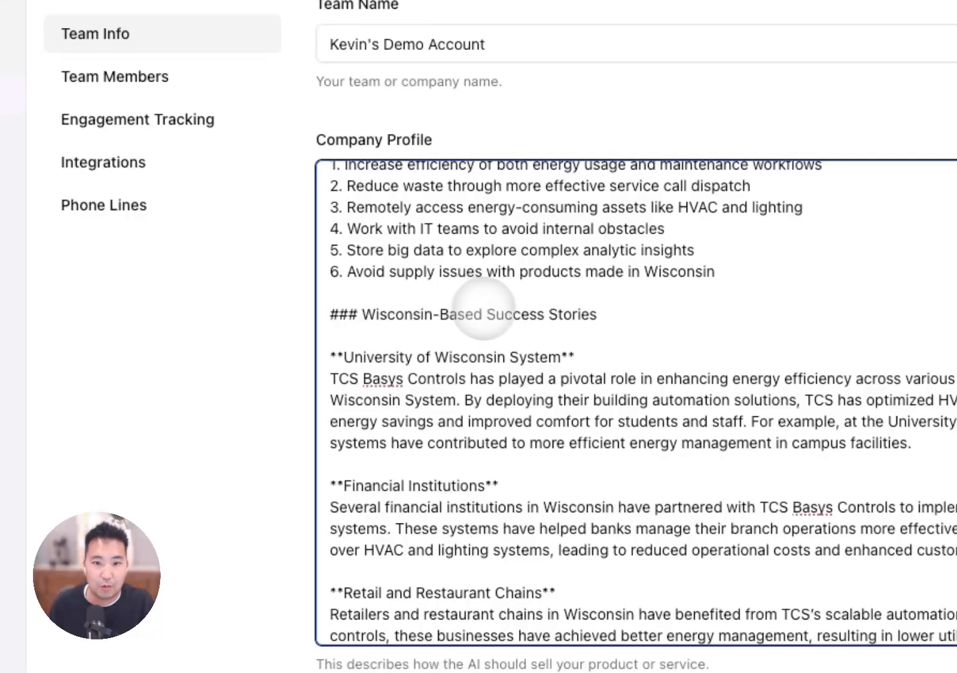
{"action": "scroll", "coordinate": [526, 361], "scroll_direction": "down", "scroll_amount": 3}
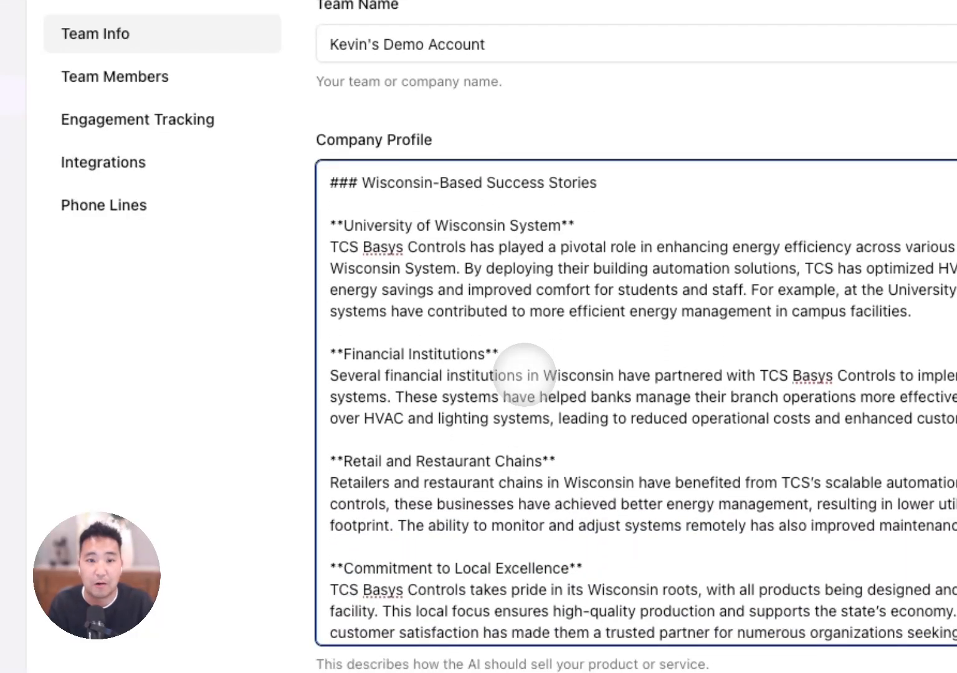